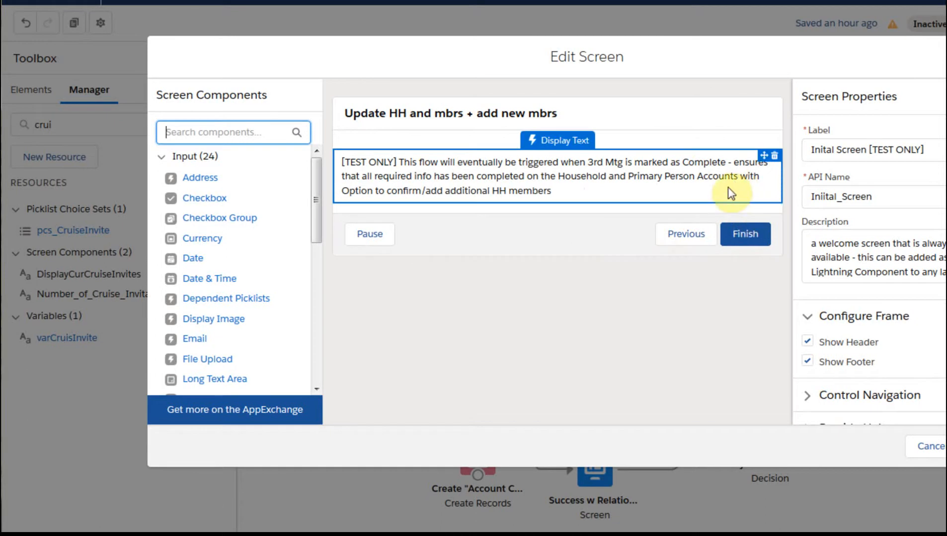
- Review the initial screen's display text and the assignment that stores the current household record ID, closing both without changes
left_click(701, 175)
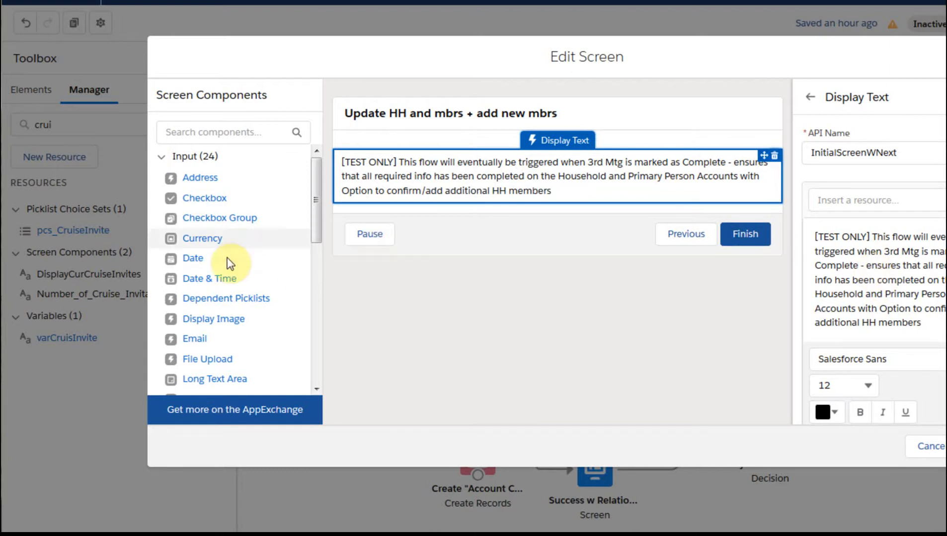
left_click(930, 447)
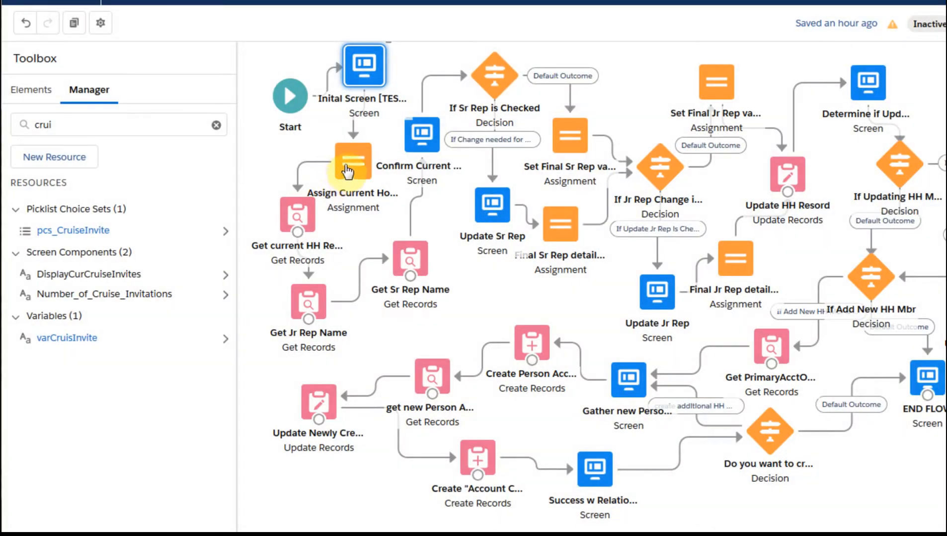
left_click(347, 168)
double_click(348, 167)
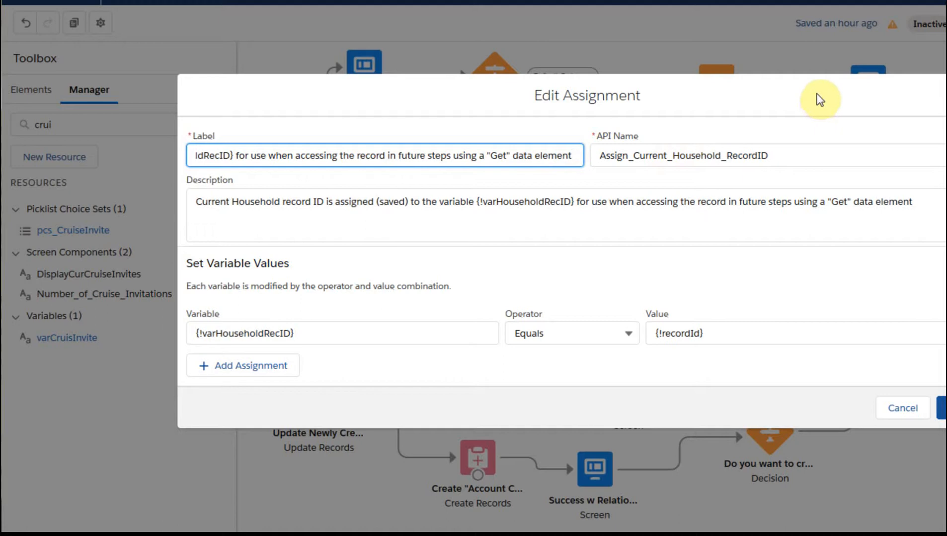
key("Escape")
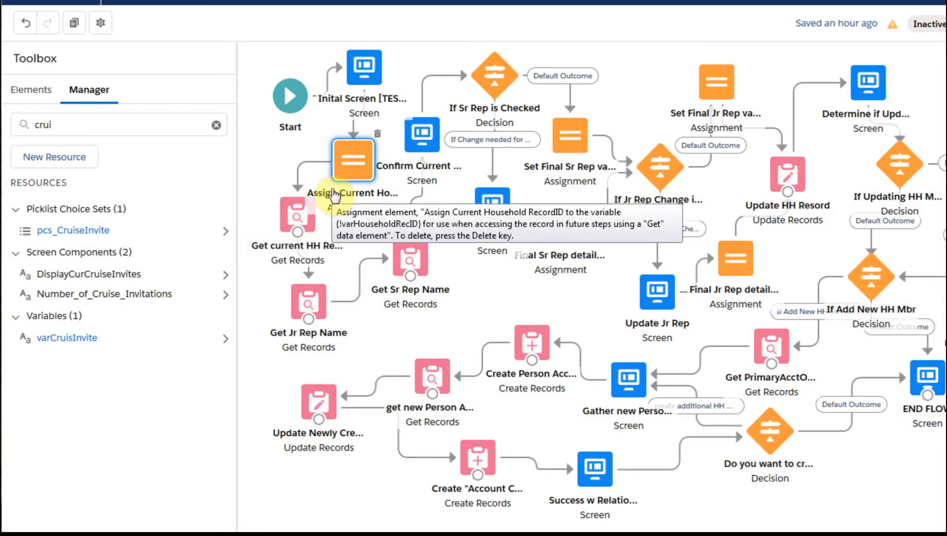
- Examine the Get Records element for the current household: its object, filter condition, record variable and stored account fields
double_click(301, 216)
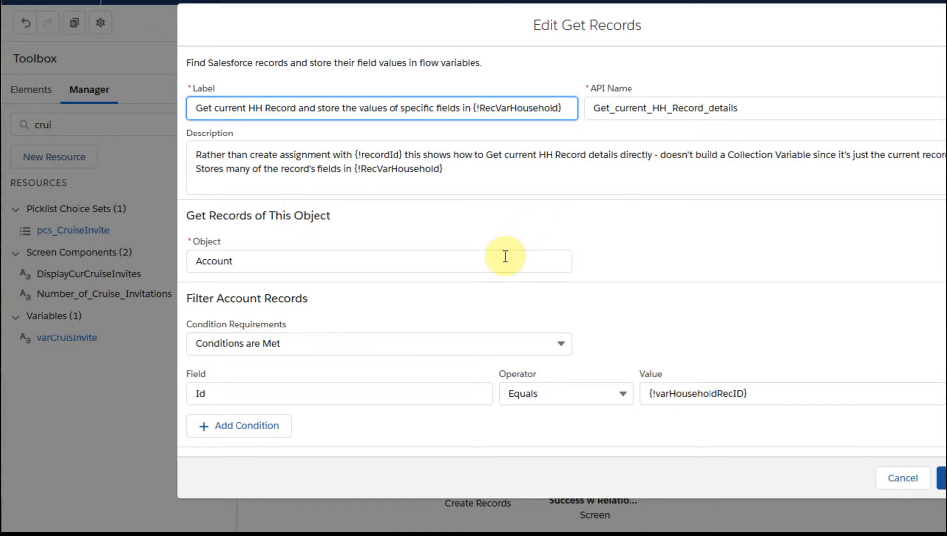
scroll(654, 276, "down", 3)
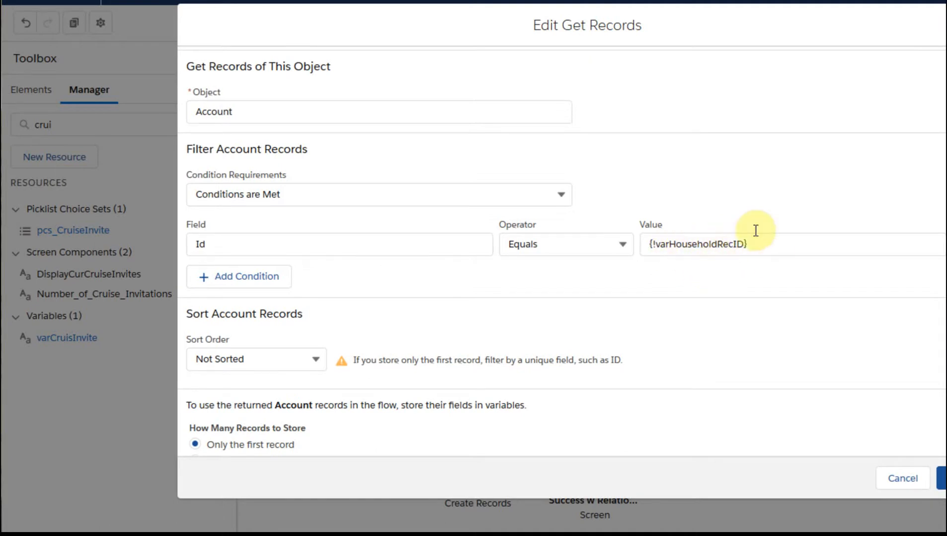
scroll(612, 274, "down", 3)
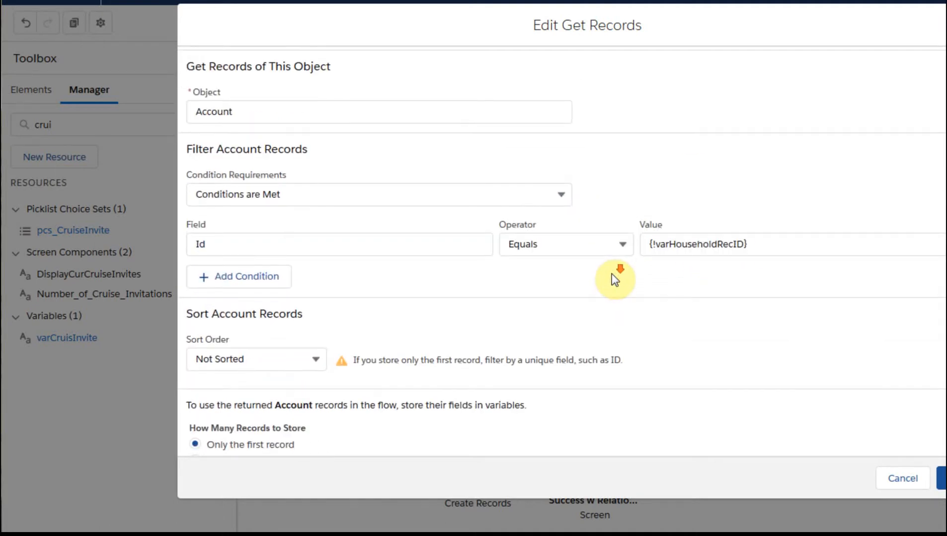
scroll(612, 279, "down", 3)
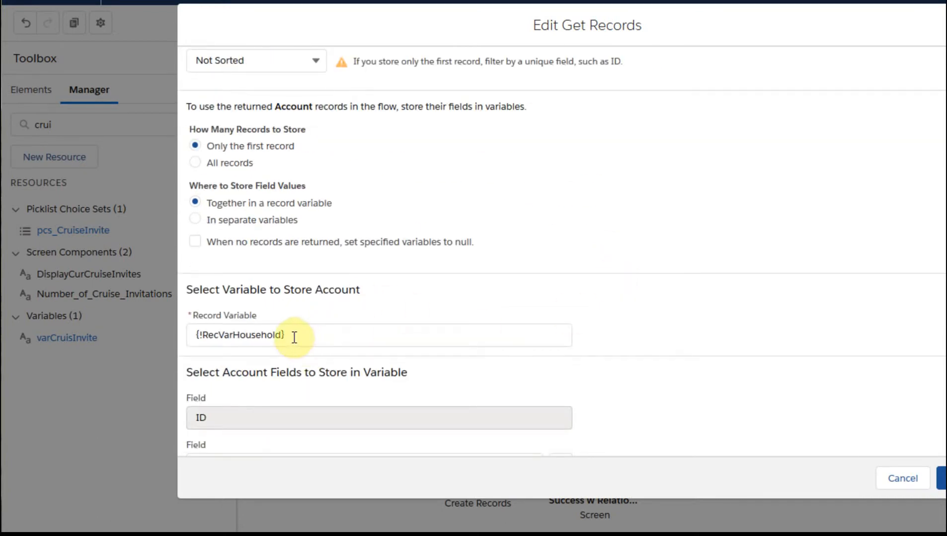
scroll(296, 337, "down", 6)
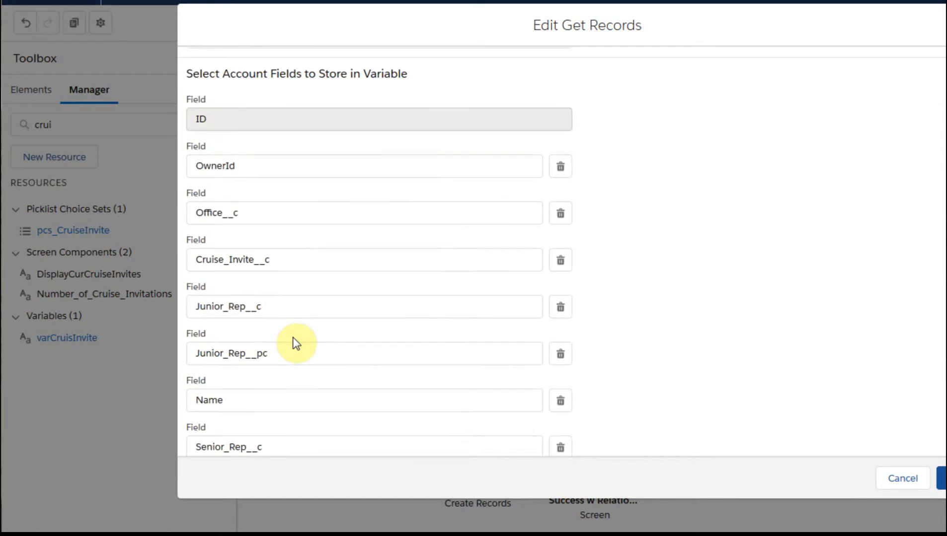
scroll(469, 290, "up", 1)
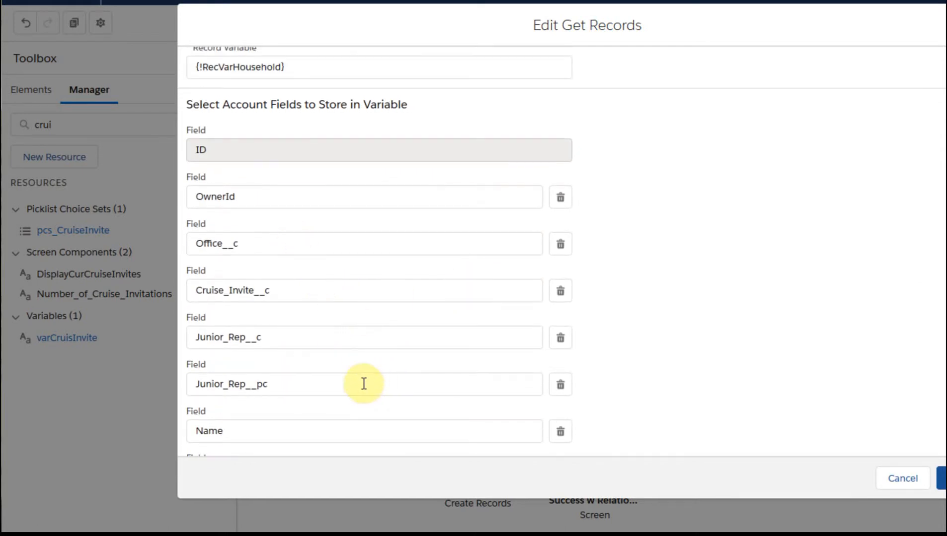
scroll(349, 353, "down", 2)
scroll(345, 355, "up", 2)
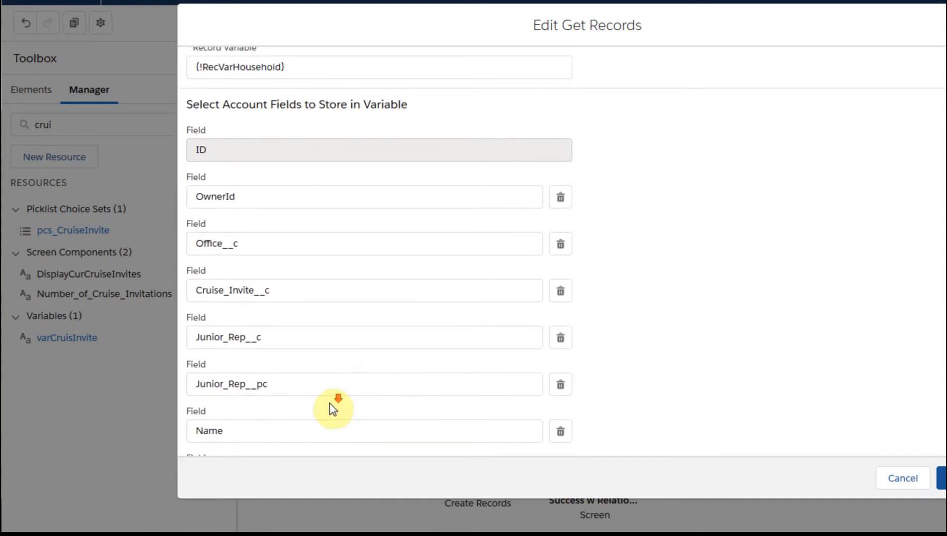
scroll(329, 427, "up", 6)
scroll(430, 336, "down", 3)
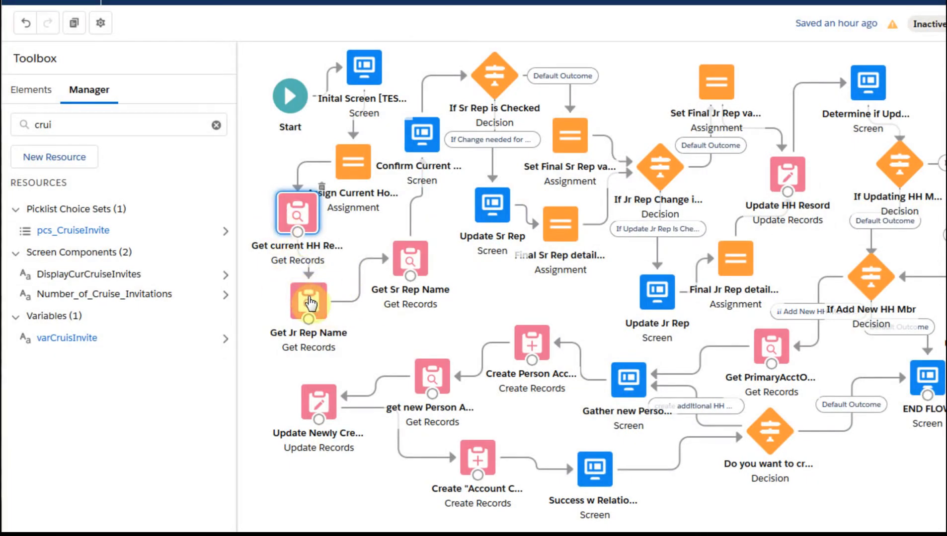
- Examine the Get Jr Rep Name element against the debug run's details for the assignment and record lookups, then close it
double_click(309, 301)
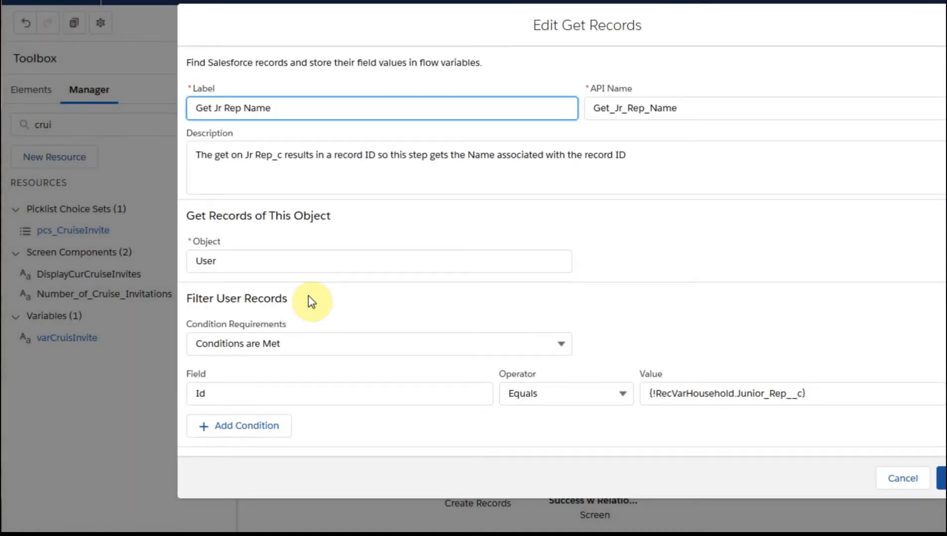
key("alt+Tab")
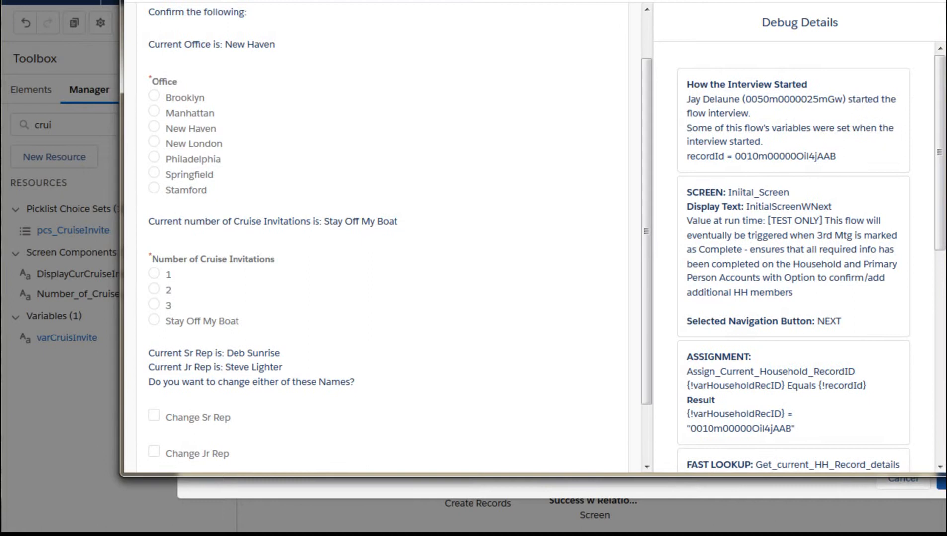
left_click(938, 148)
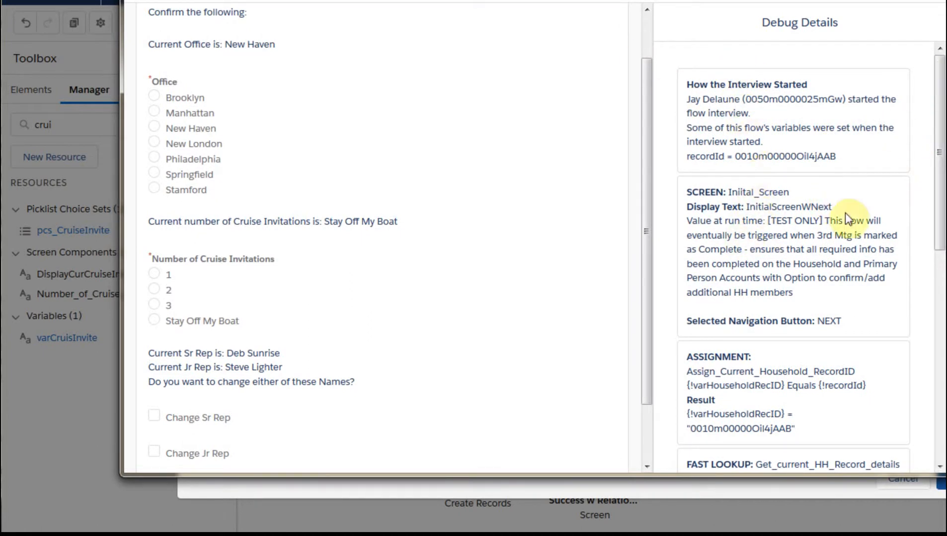
left_click_drag(936, 178, 938, 274)
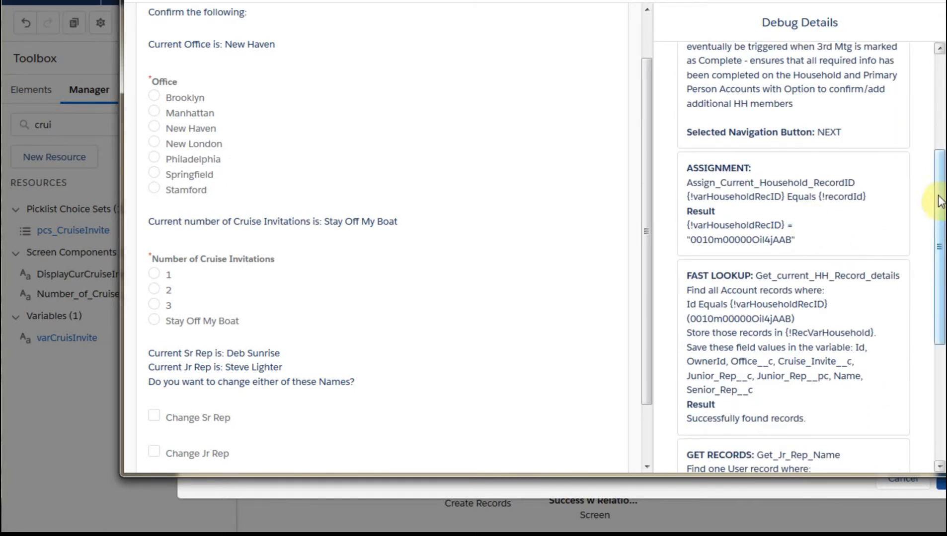
scroll(861, 255, "down", 3)
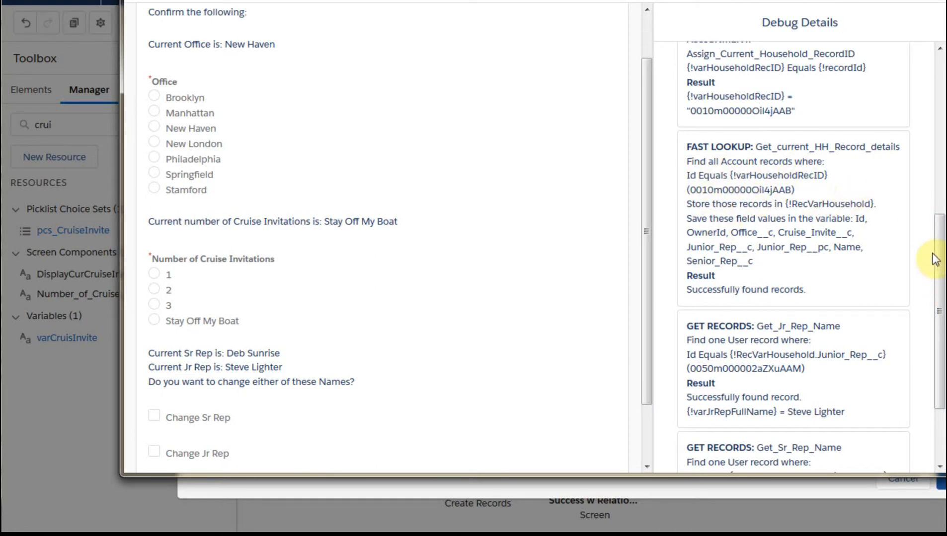
left_click_drag(940, 258, 930, 323)
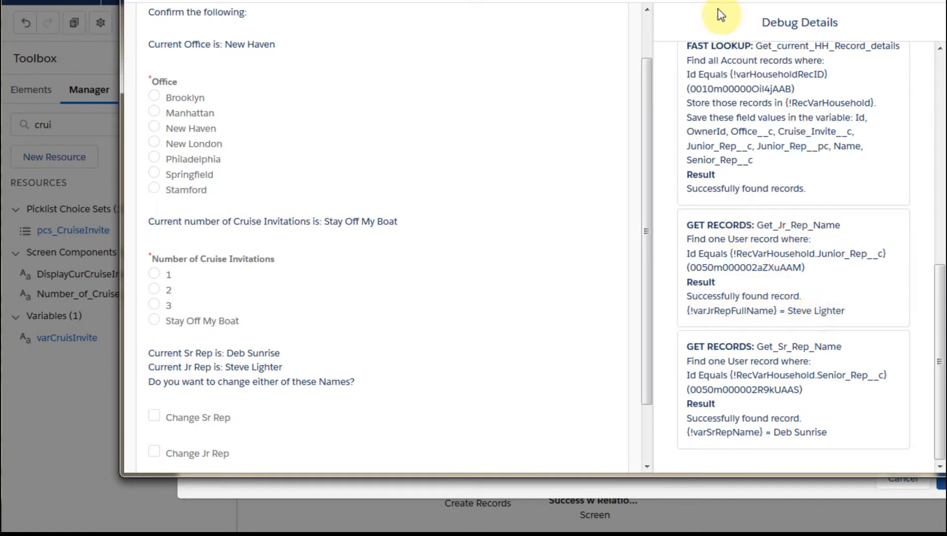
left_click_drag(775, 1, 770, 0)
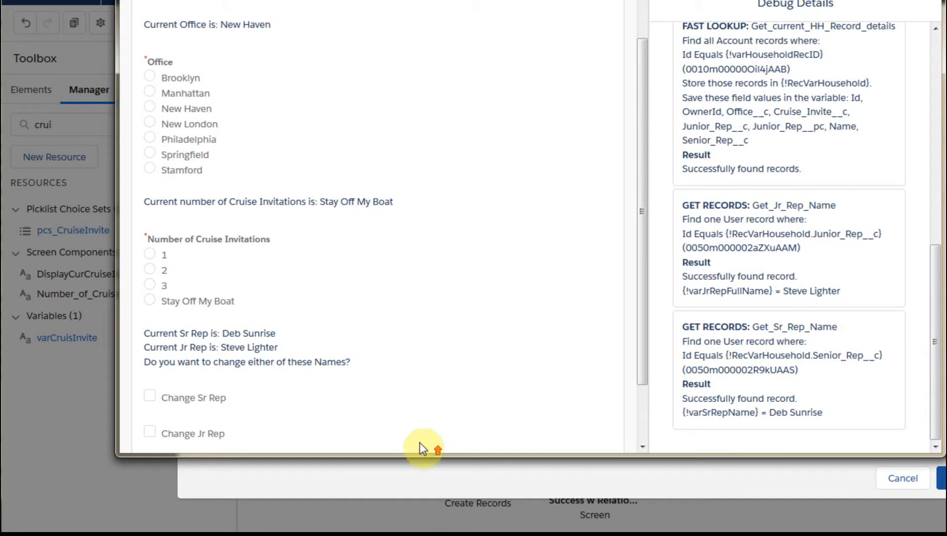
scroll(447, 442, "up", 1)
scroll(522, 392, "down", 1)
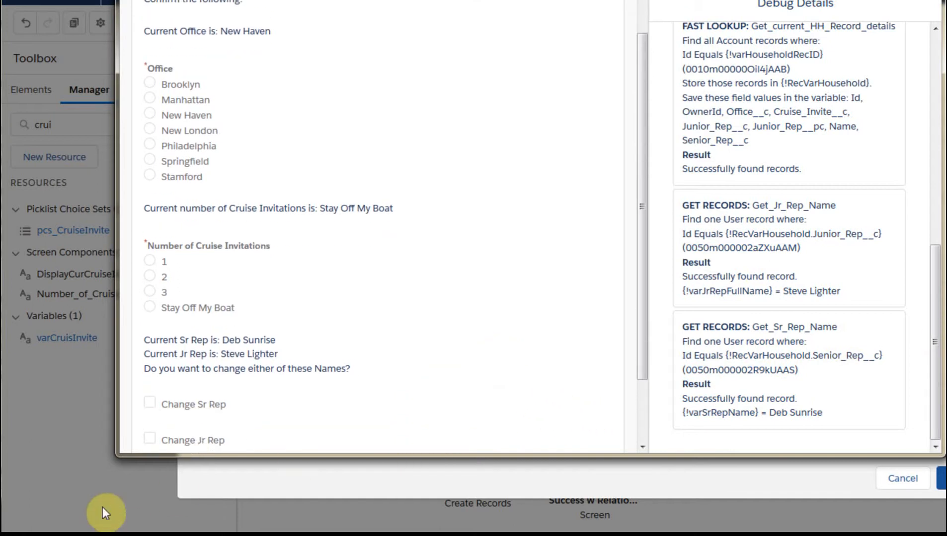
left_click(96, 489)
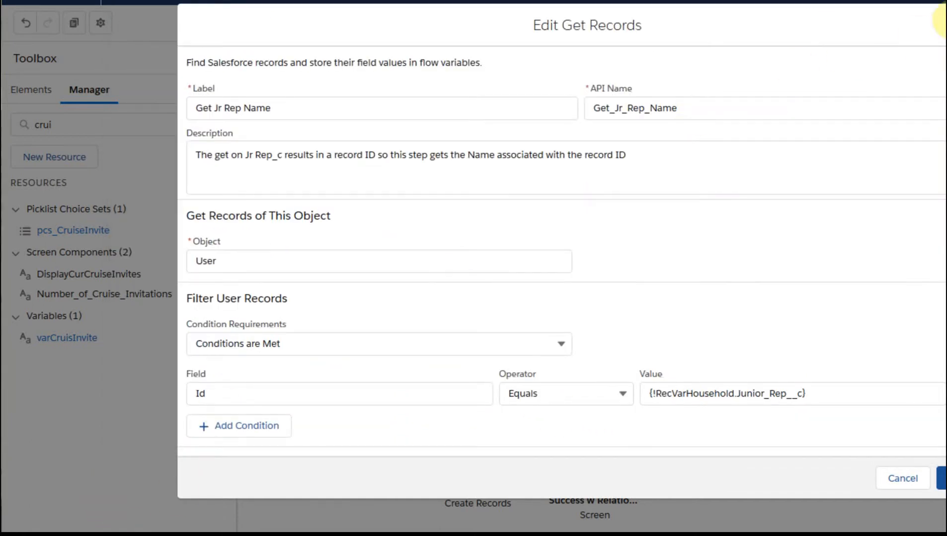
left_click(944, 3)
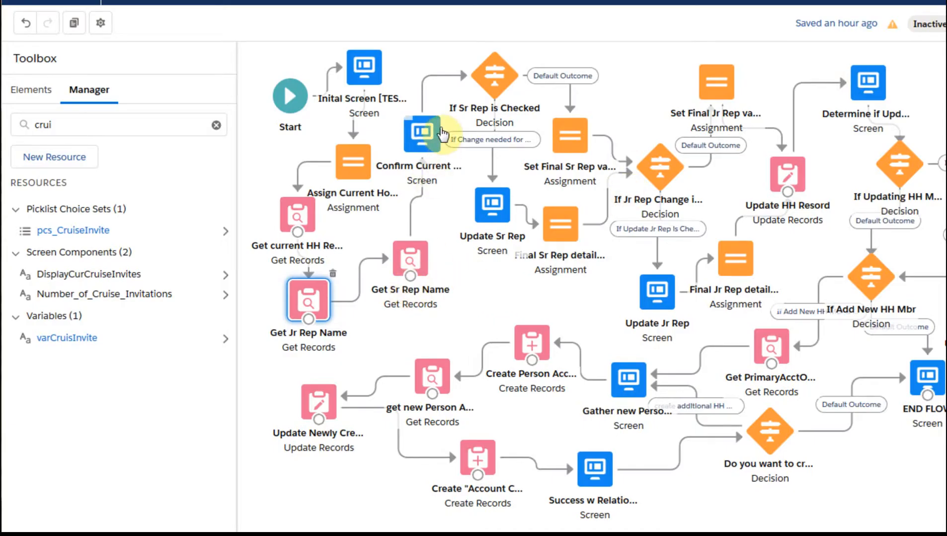
- Inspect the Confirm Current HH Values screen, including its Change Sr Rep checkbox and Number of Cruise Invitations choices
left_click(422, 135)
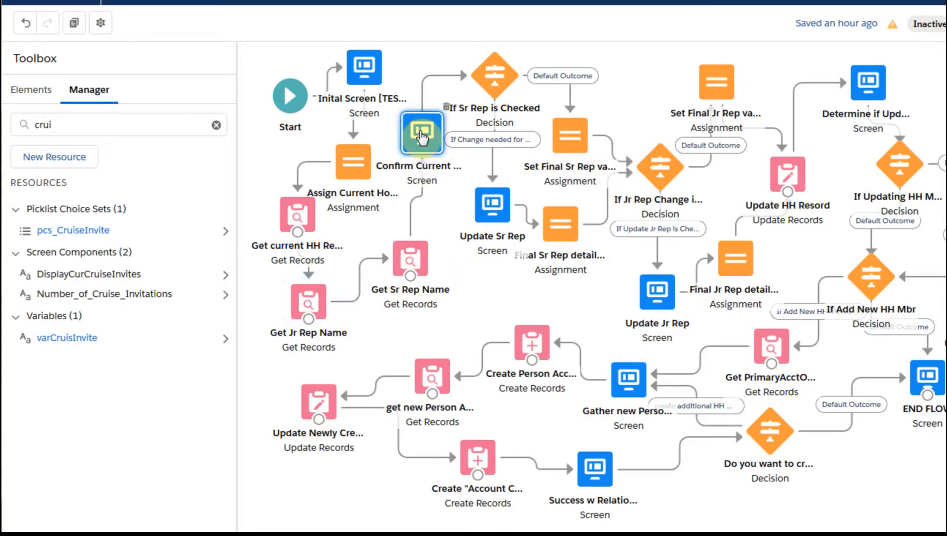
double_click(421, 136)
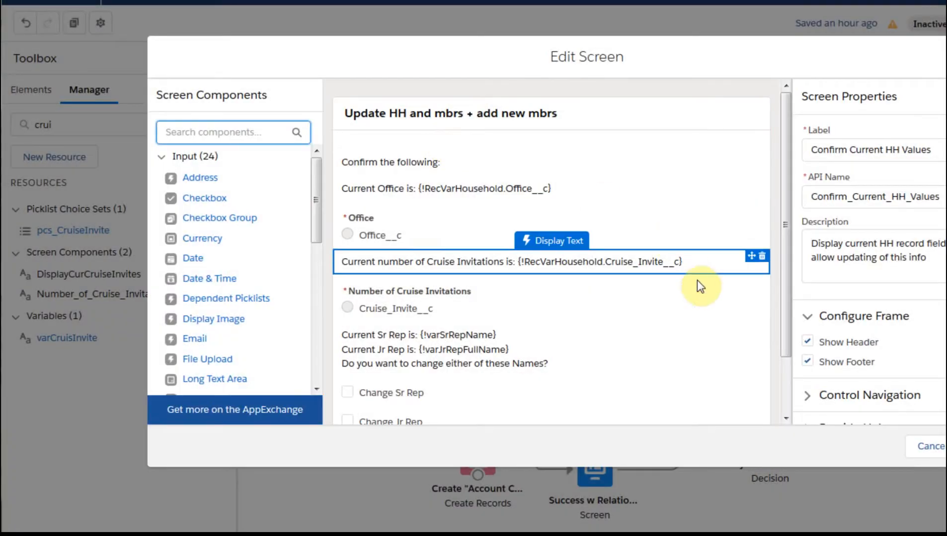
scroll(724, 367, "down", 2)
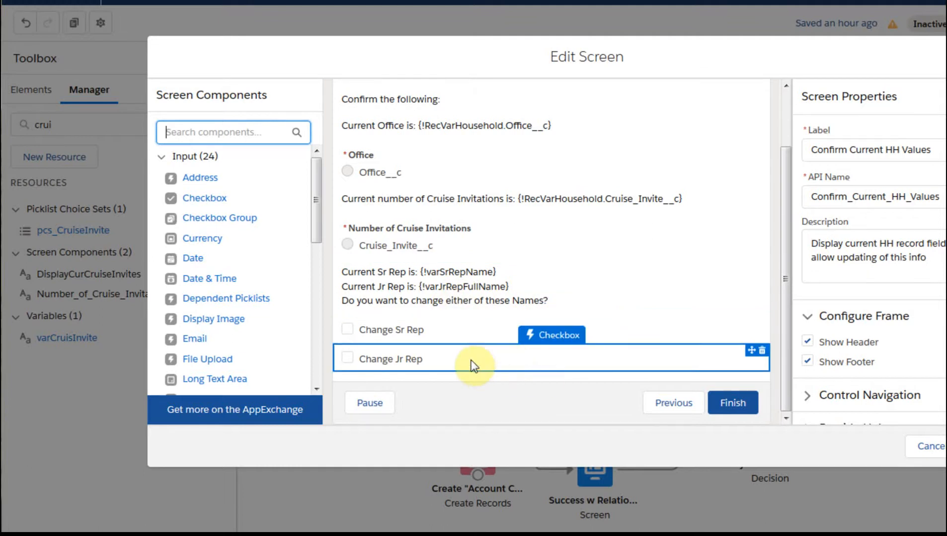
left_click(469, 333)
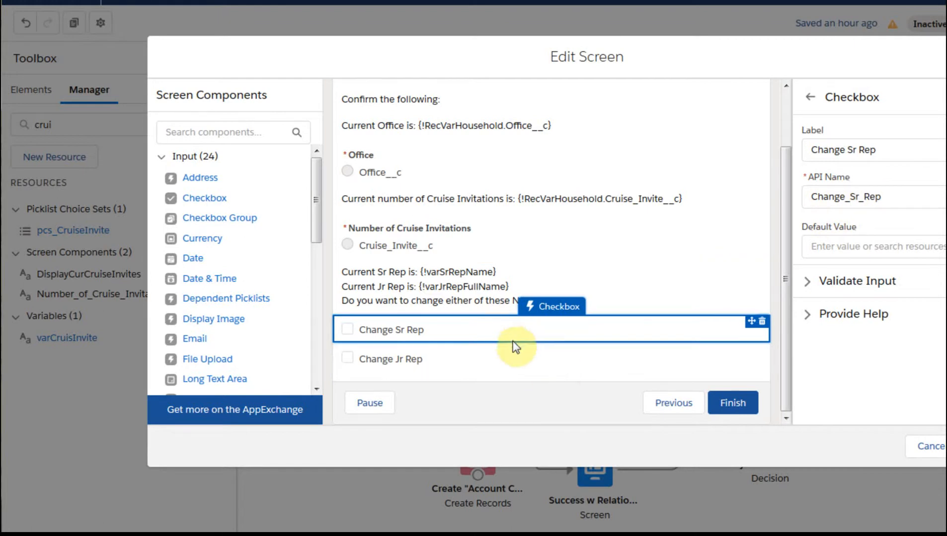
left_click(419, 243)
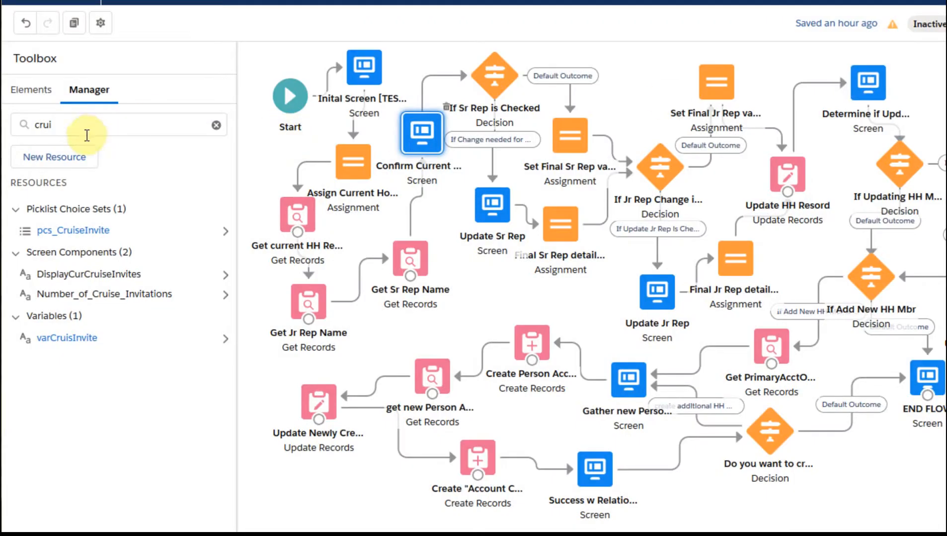
- Review the settings of the pcs_CruiseInvite picklist choice set and close it
left_click(80, 127)
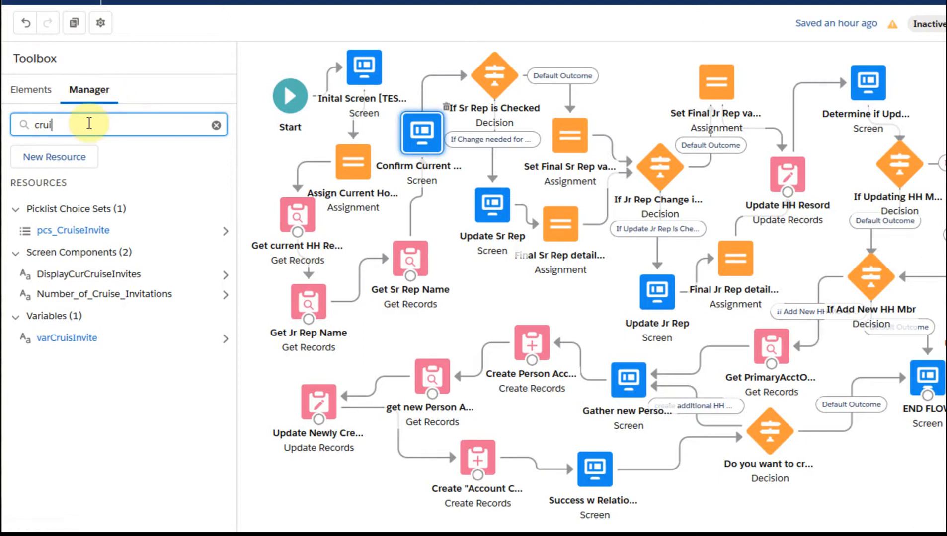
left_click(89, 232)
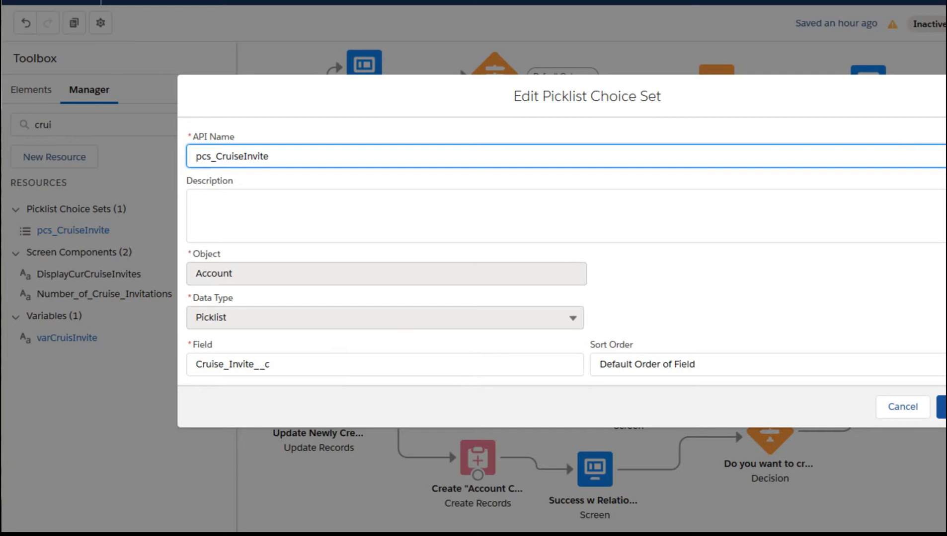
left_click(942, 407)
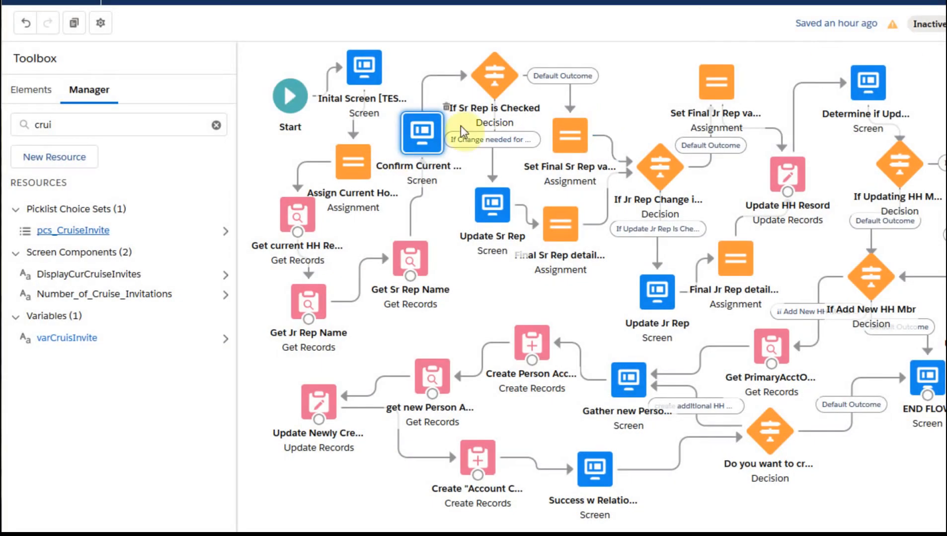
- Review the outcome conditions of the If Sr Rep is Checked decision and close it
left_click(503, 77)
double_click(501, 74)
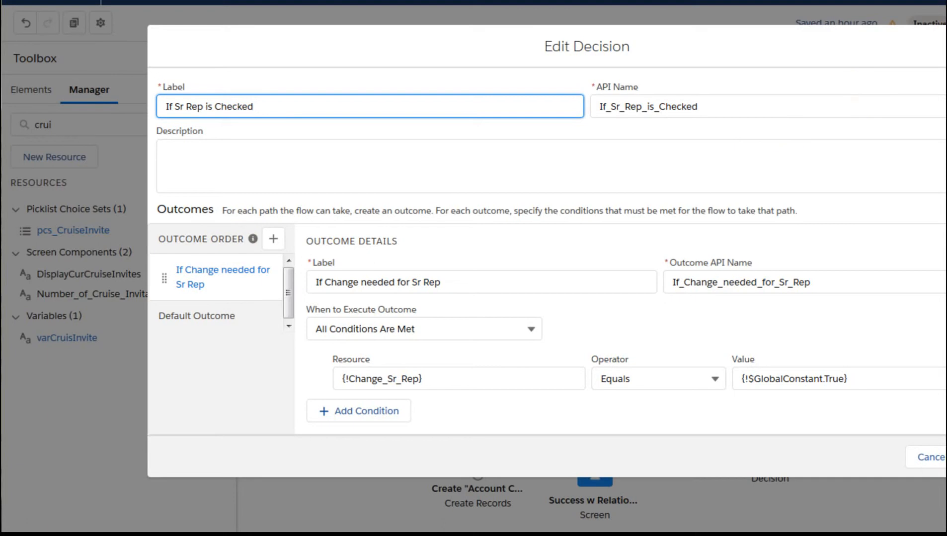
key("Escape")
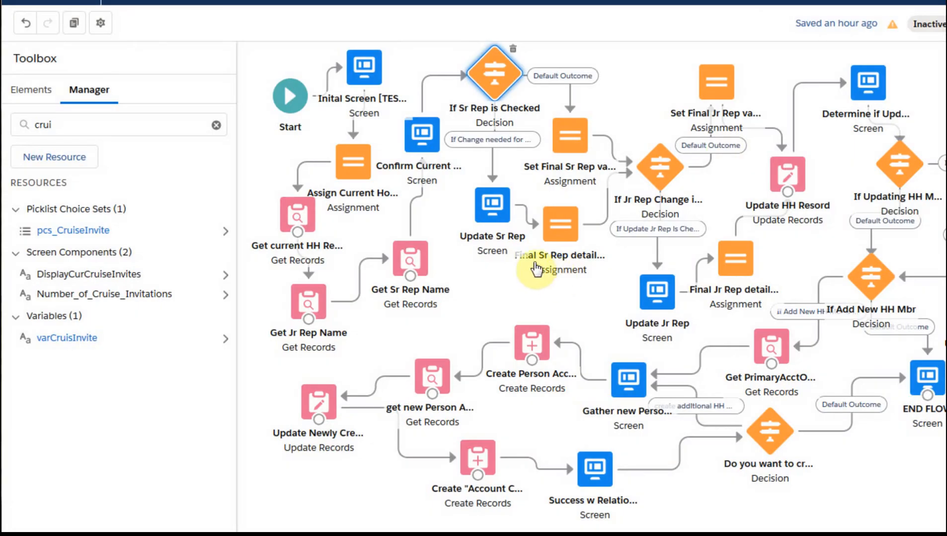
- Inspect the Update Sr Rep screen's current rep display text and its Select New Senior Rep radio buttons
left_click(494, 211)
double_click(494, 211)
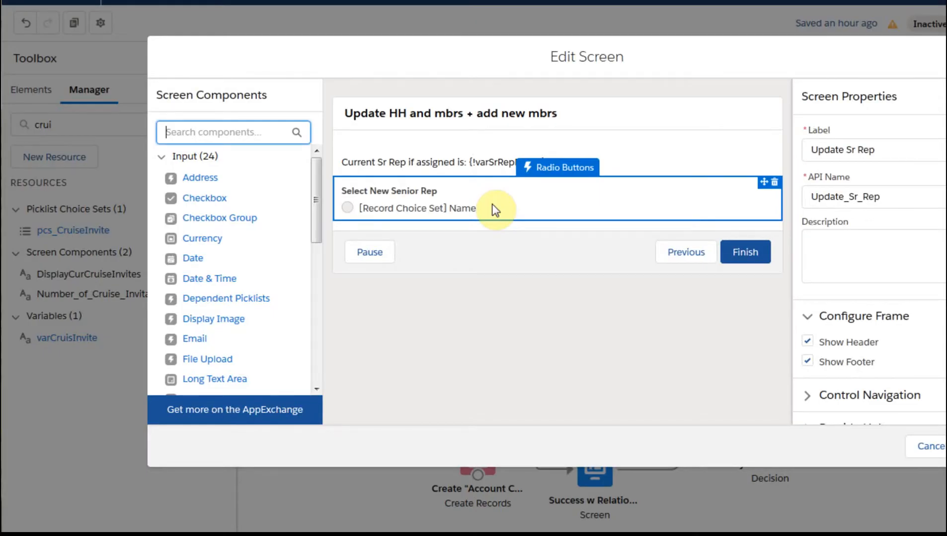
left_click(475, 173)
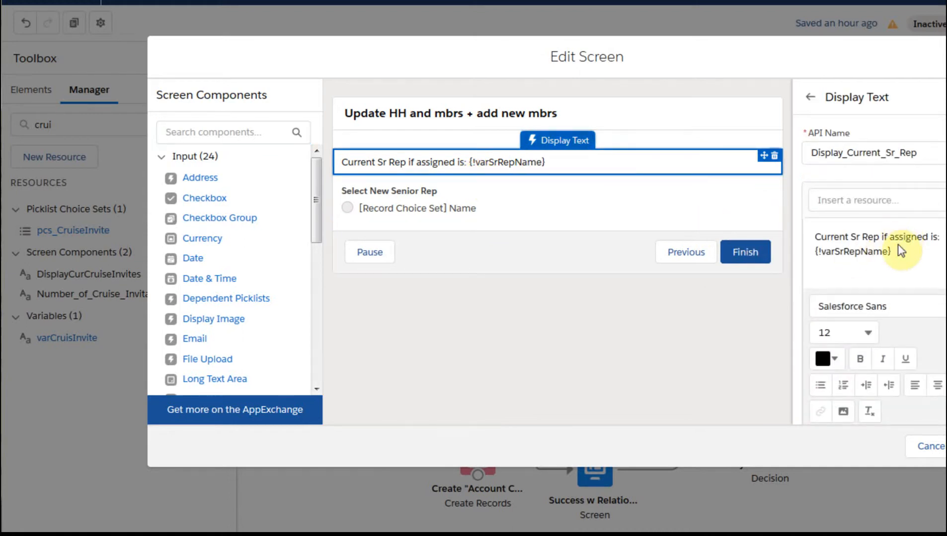
left_click(564, 198)
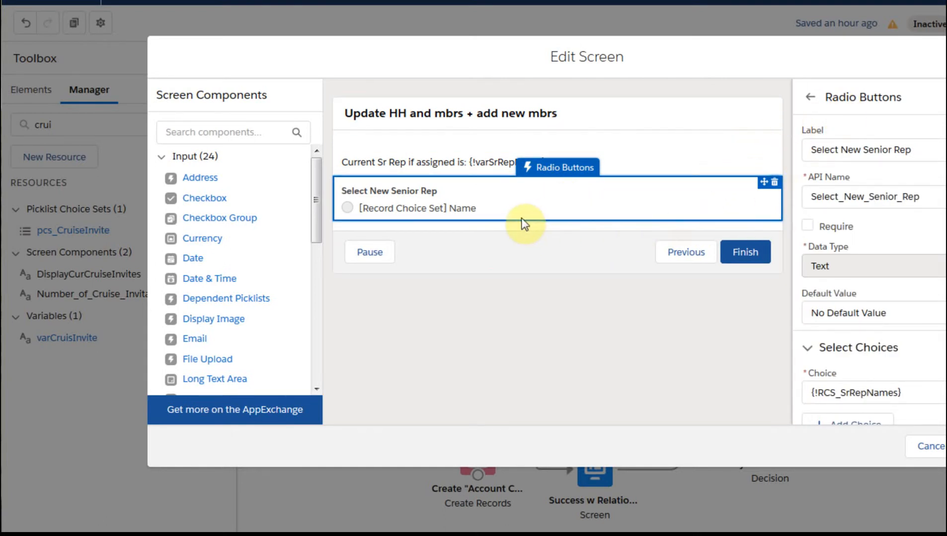
- Browse the input components available for the Update Sr Rep screen down to Radio Buttons, and close the screen editor
left_click_drag(316, 229, 300, 333)
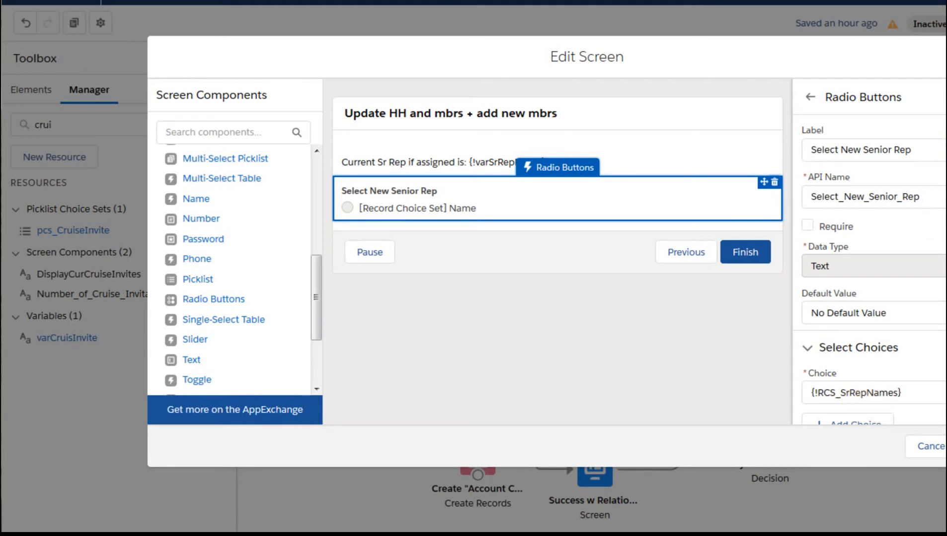
left_click(945, 30)
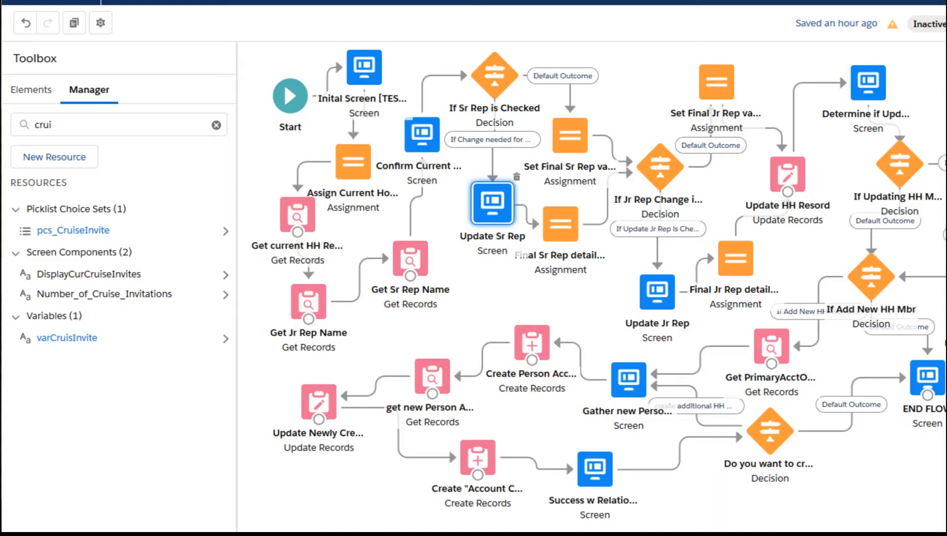
- Search the flow resources for "rcs" and open the RCS_SrRepNames record choice set to review its user filter conditions
double_click(74, 125)
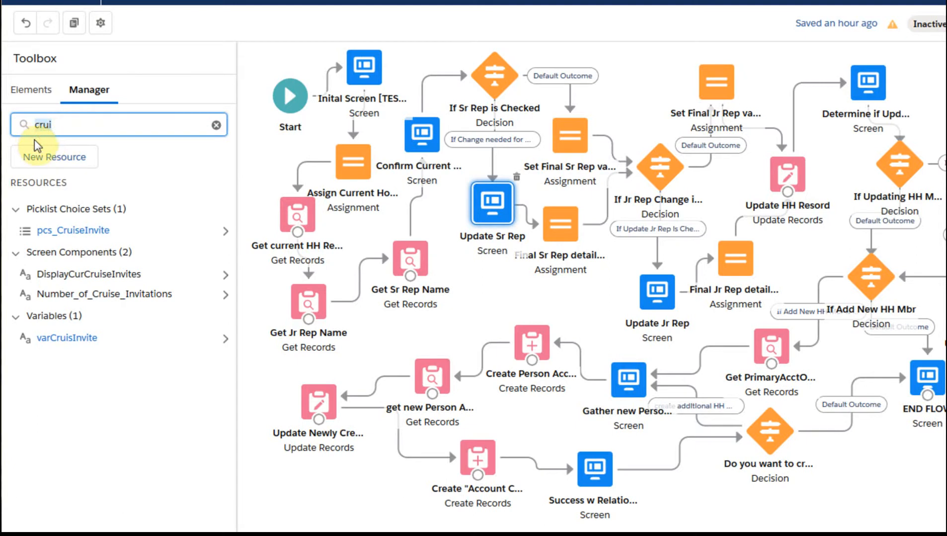
type("rcs")
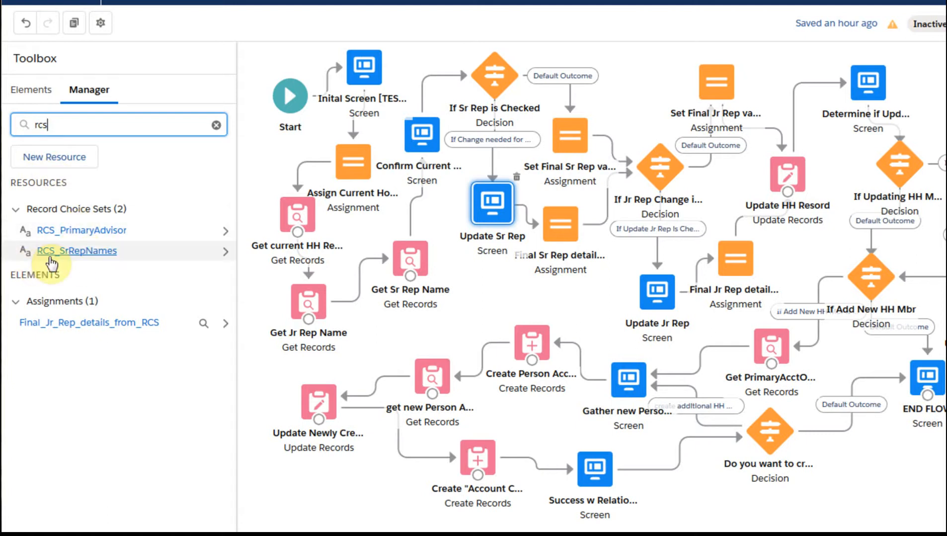
left_click(79, 252)
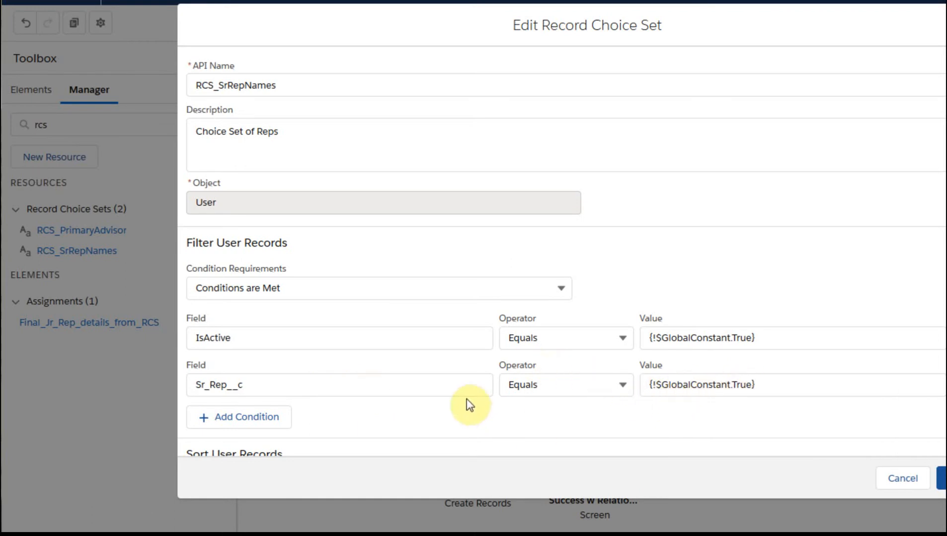
- Switch to the user record in Salesforce Setup, check its Active, Jr Rep and Sr Rep checkboxes, and return to the record choice set
key("alt+Tab")
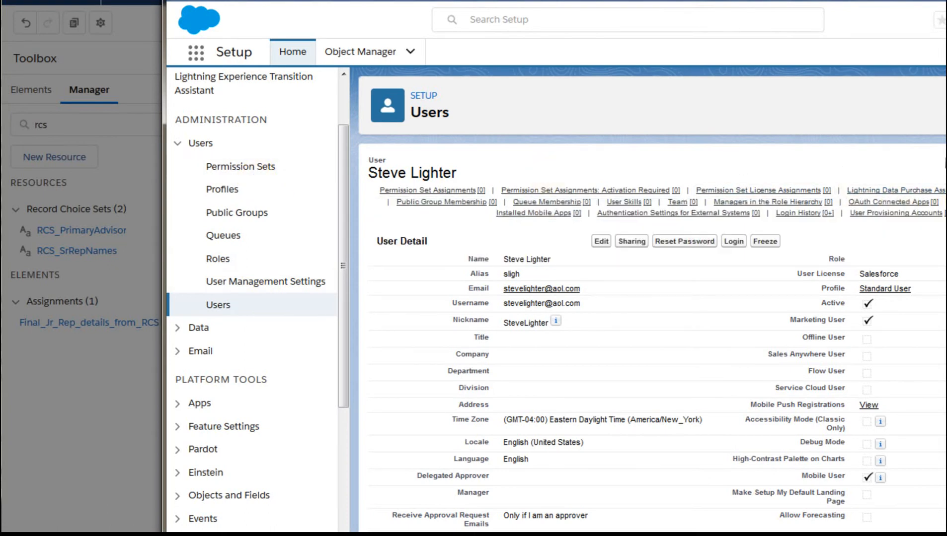
scroll(656, 338, "down", 2)
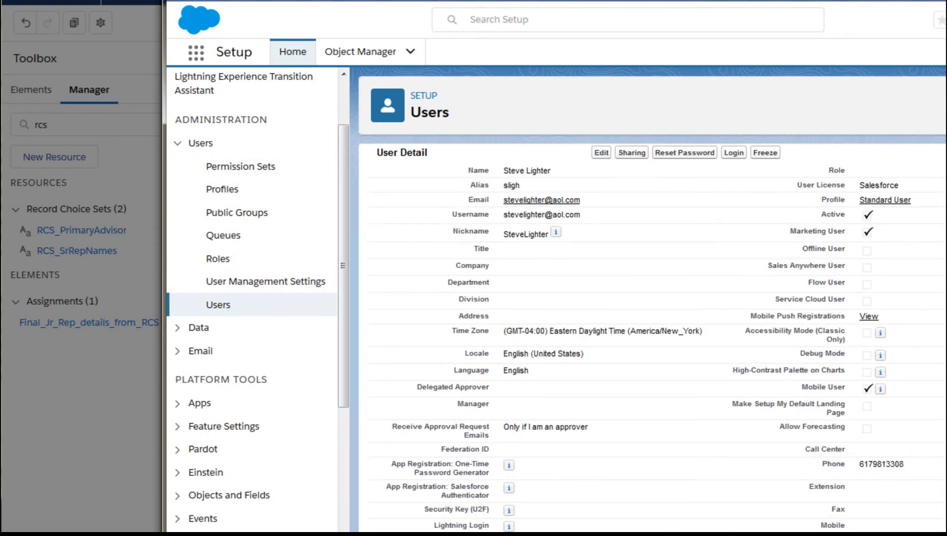
scroll(656, 338, "down", 3)
scroll(658, 338, "down", 1)
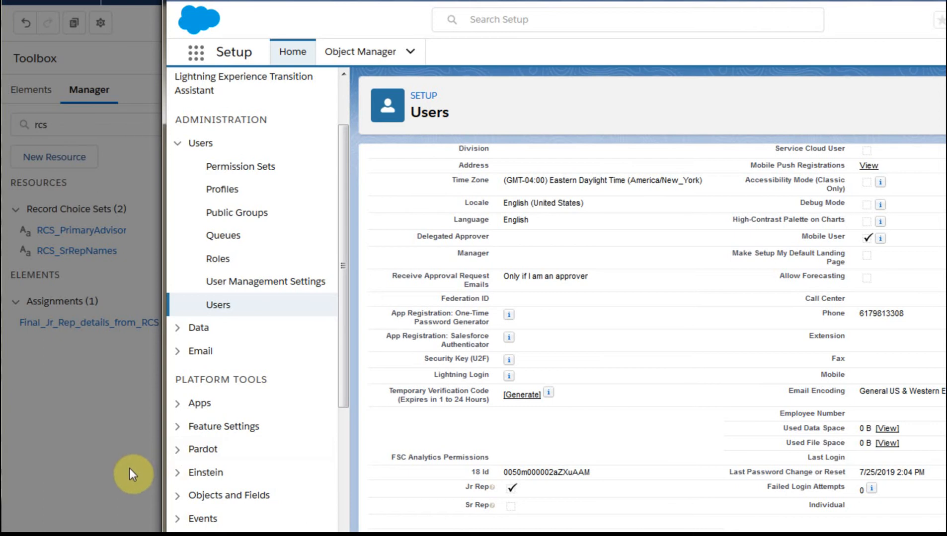
left_click(111, 458)
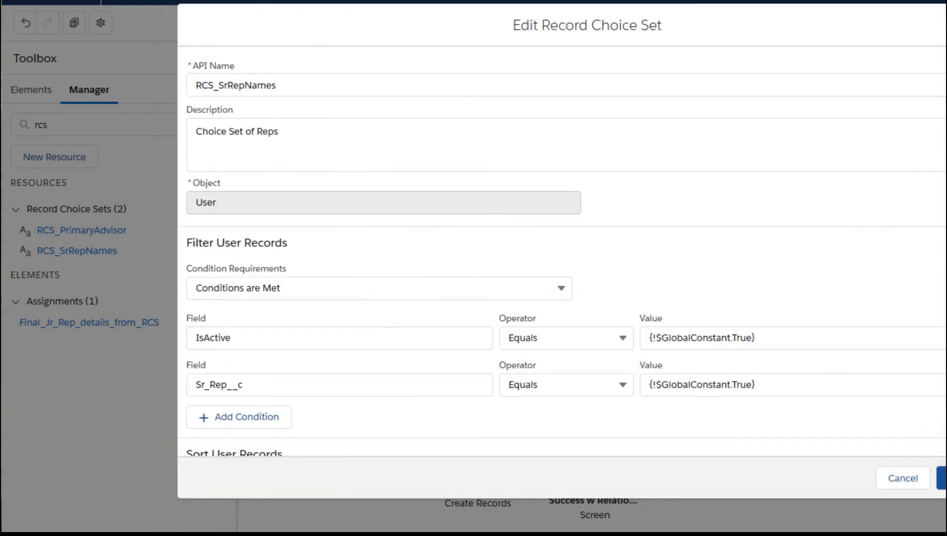
- Review the RCS_SrRepNames sort order, choice label and value, and the user field values stored in variables
scroll(561, 250, "down", 3)
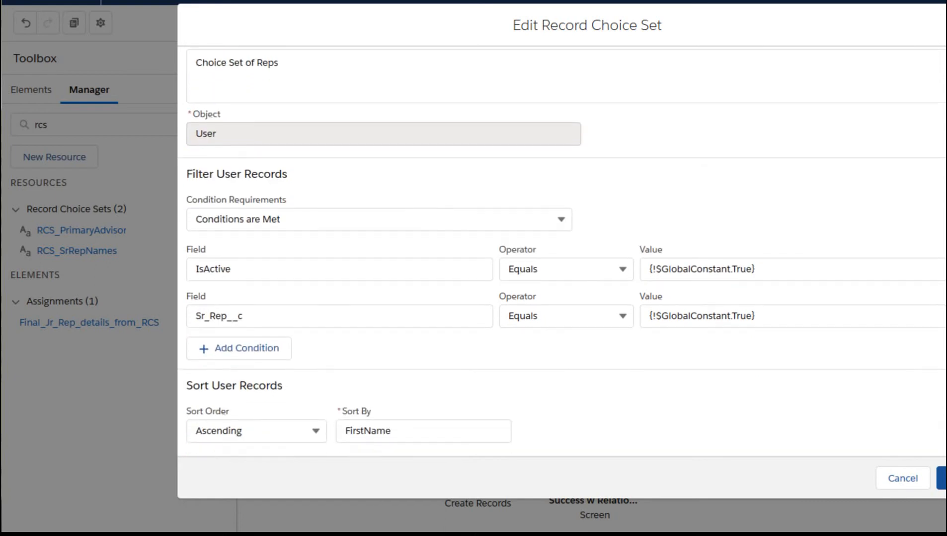
scroll(470, 264, "down", 3)
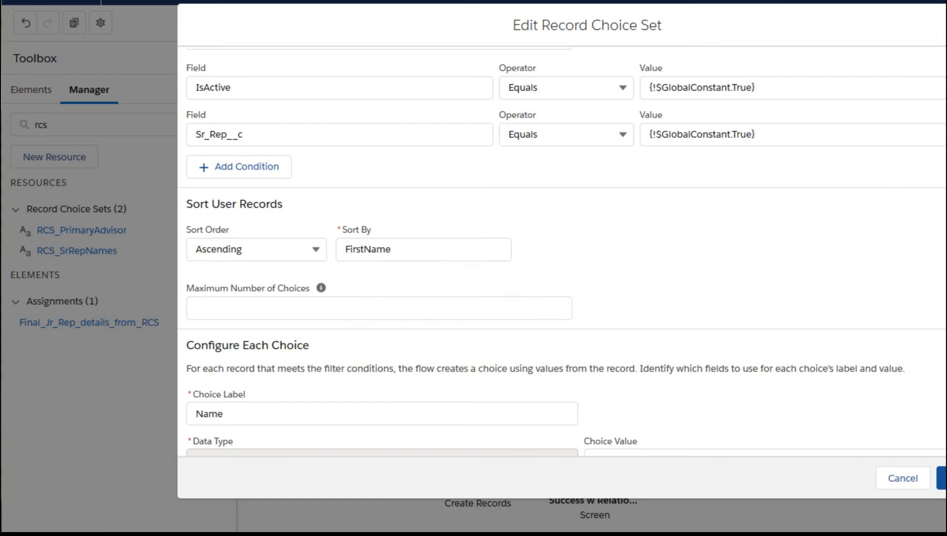
scroll(562, 249, "down", 3)
scroll(561, 249, "down", 2)
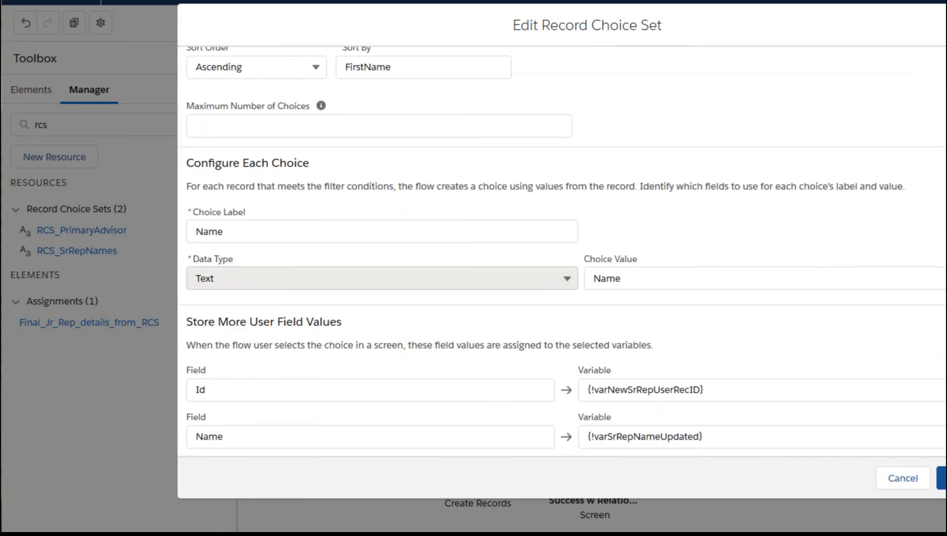
scroll(561, 249, "down", 1)
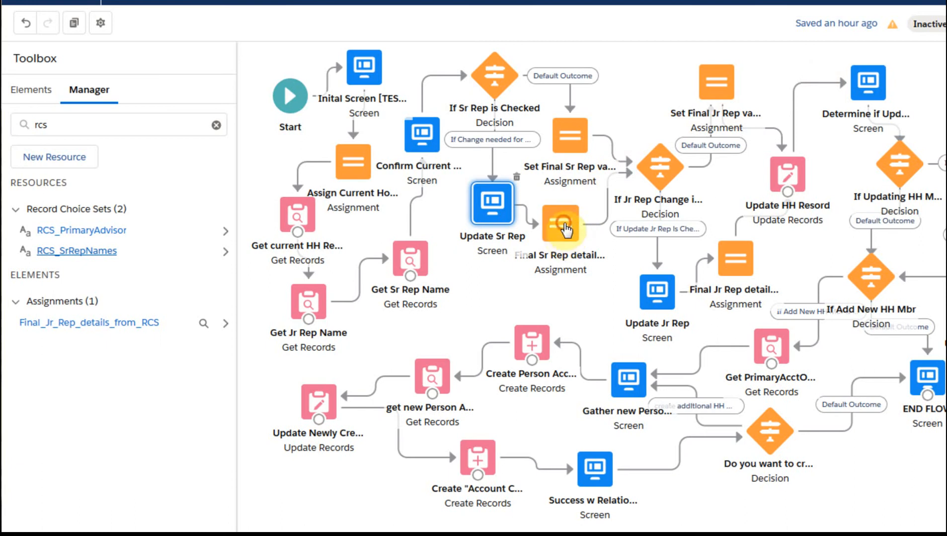
- Review the variable values in the Final Sr Rep details from RCS and Set Final Sr Rep values to Legacy values assignments, closing each
double_click(568, 226)
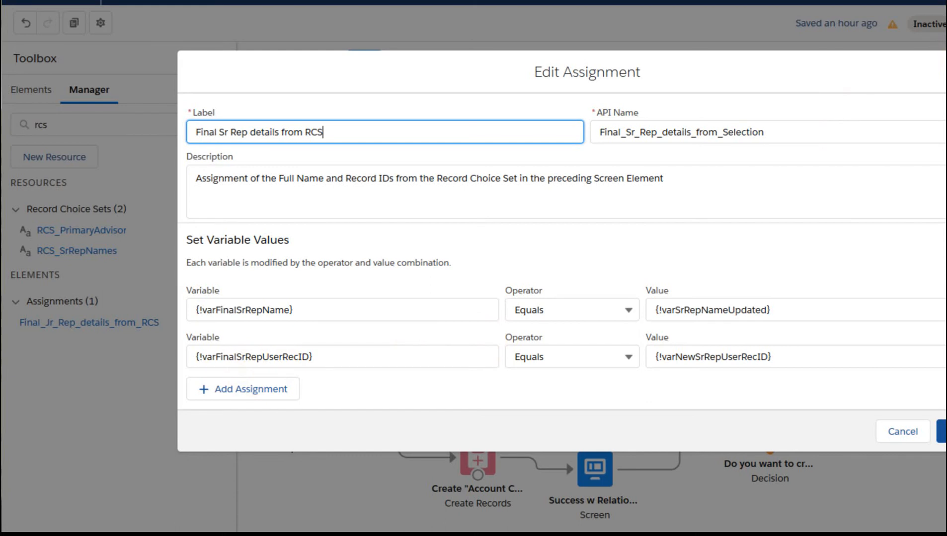
left_click(941, 432)
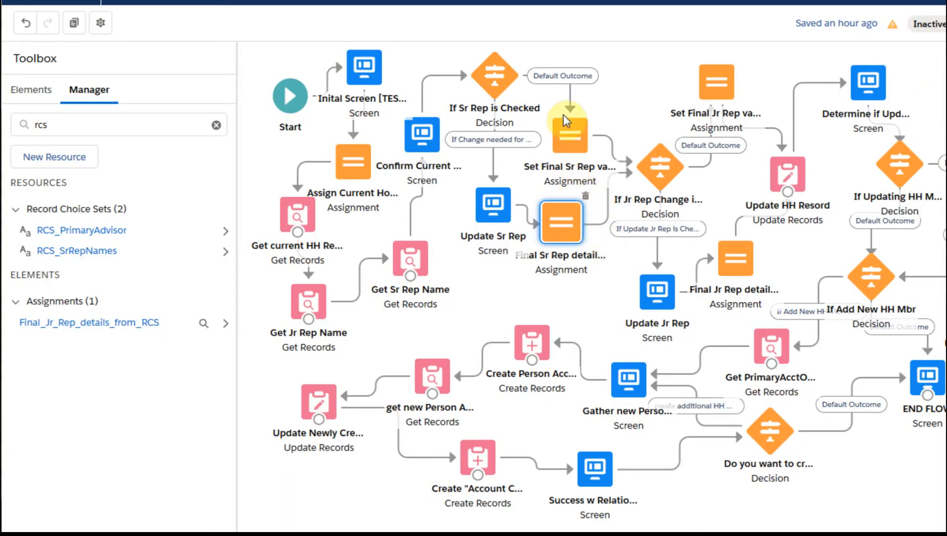
double_click(571, 134)
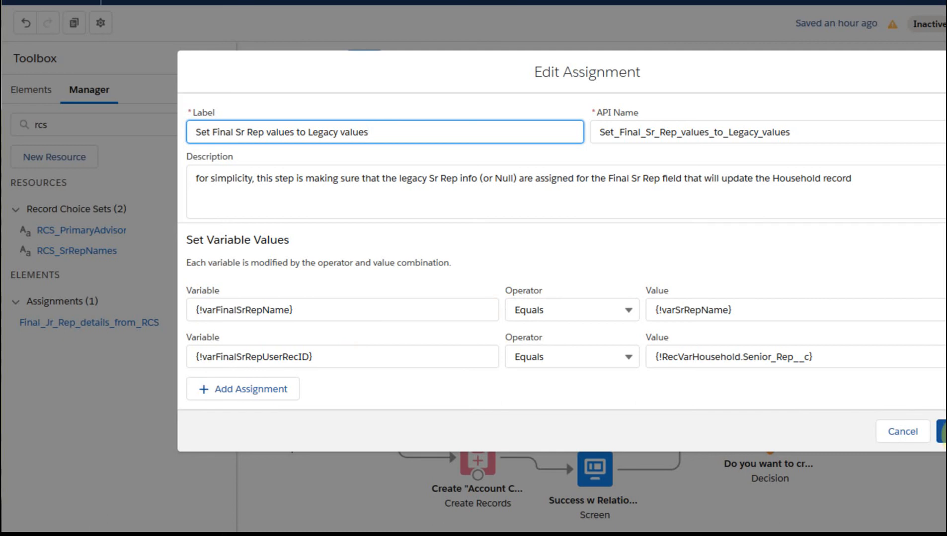
left_click(941, 432)
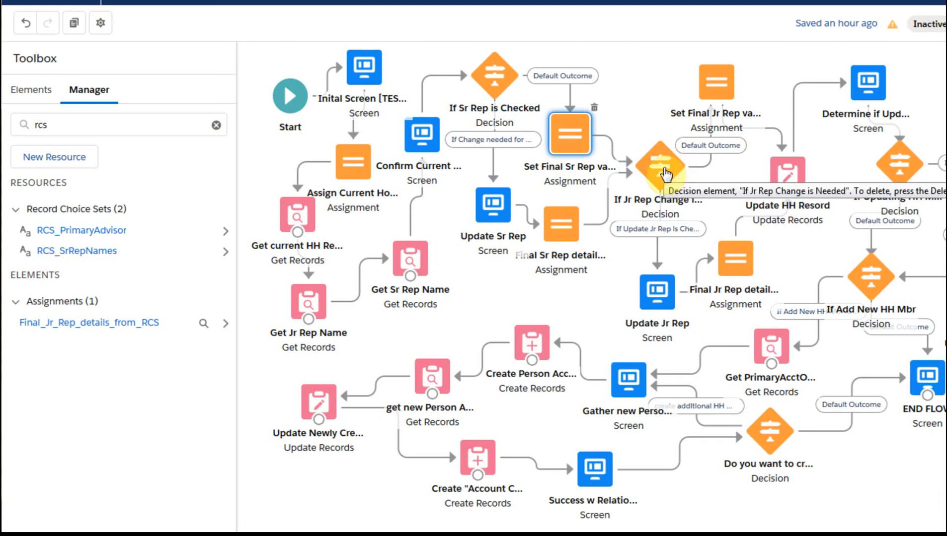
- Open the Update HH Resord element and review its Account filter condition and the field values it sets
left_click(786, 187)
left_click(787, 183)
double_click(787, 182)
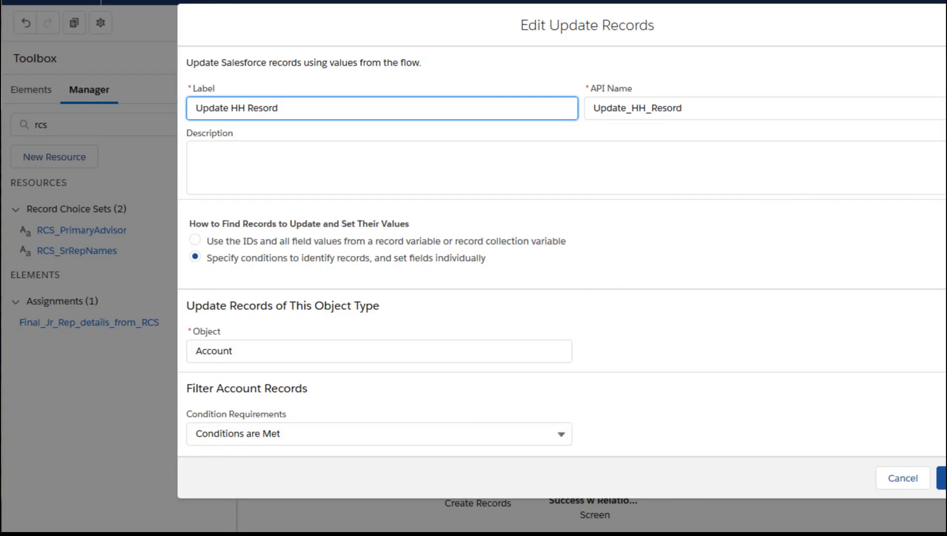
scroll(561, 298, "down", 1)
scroll(562, 298, "down", 3)
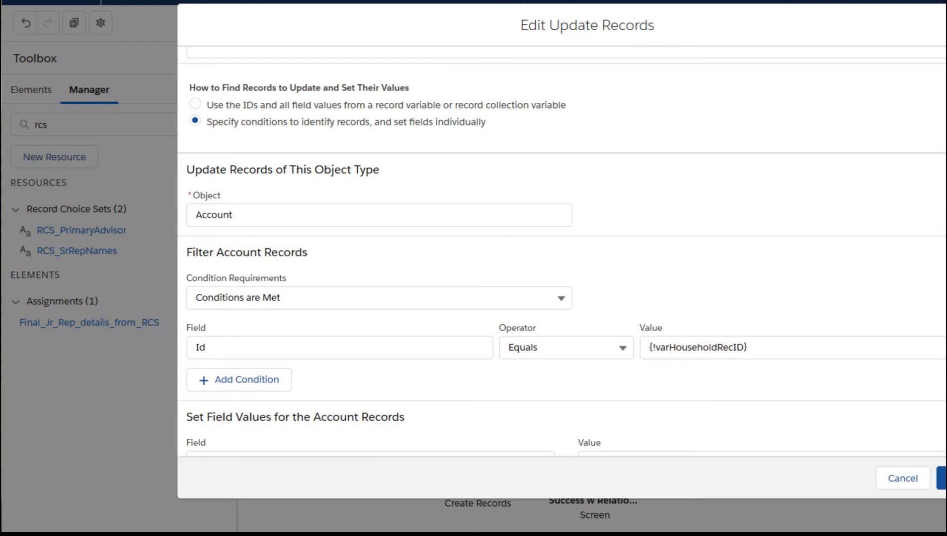
scroll(561, 251, "down", 2)
scroll(681, 338, "down", 4)
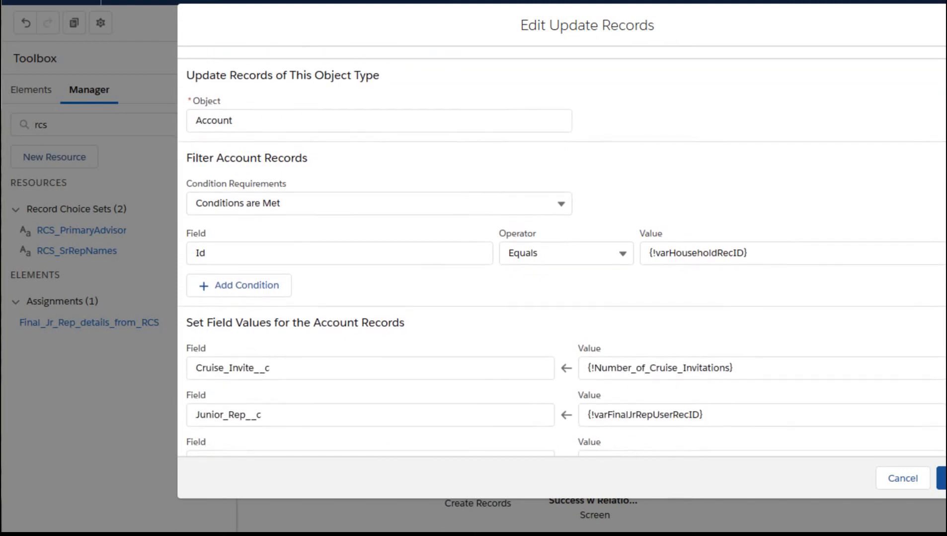